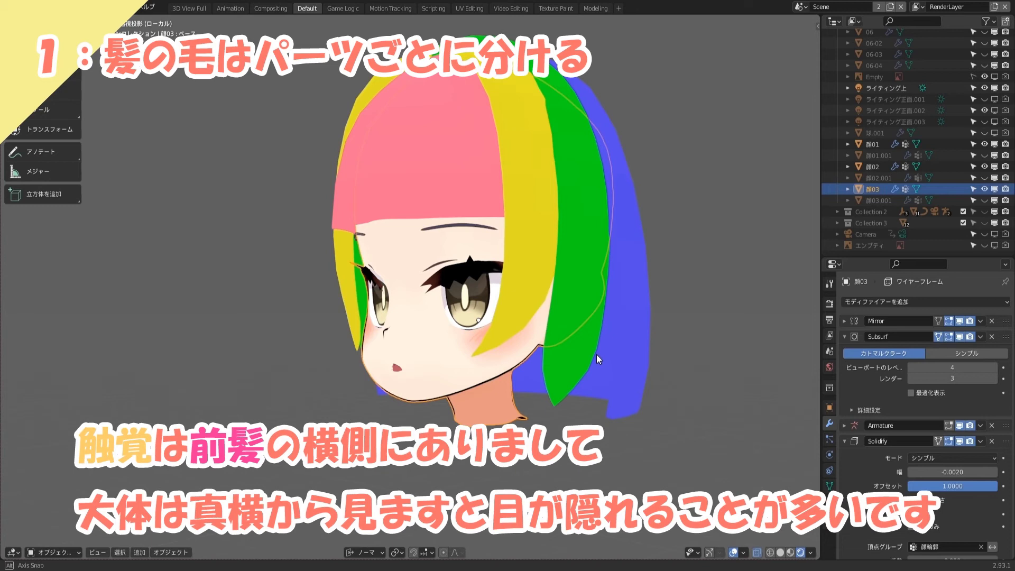
Step: Orbit around the isolated yellow side-hair strand to view it edge-on, showing it's paper-thin
middle_drag(596, 355, 547, 353)
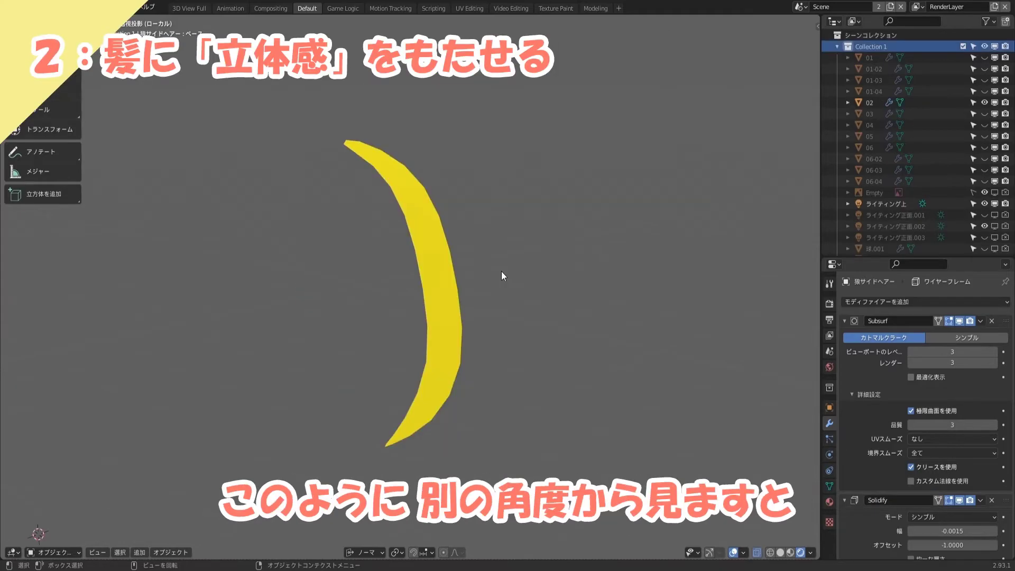
middle_drag(501, 271, 607, 258)
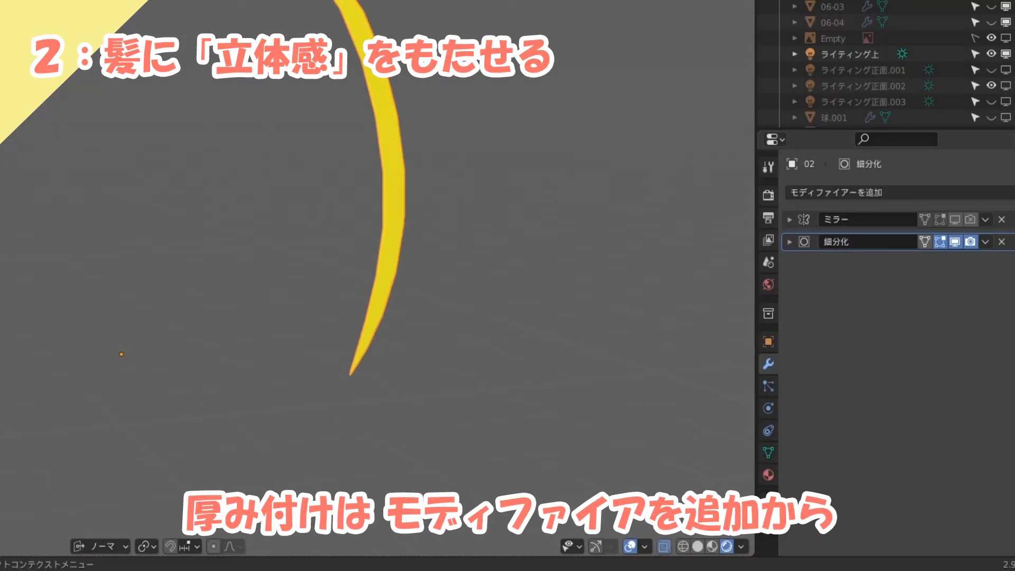
Step: Add a Solidify modifier to the yellow hair strand and orbit to check its new thickness
click(871, 193)
click(693, 465)
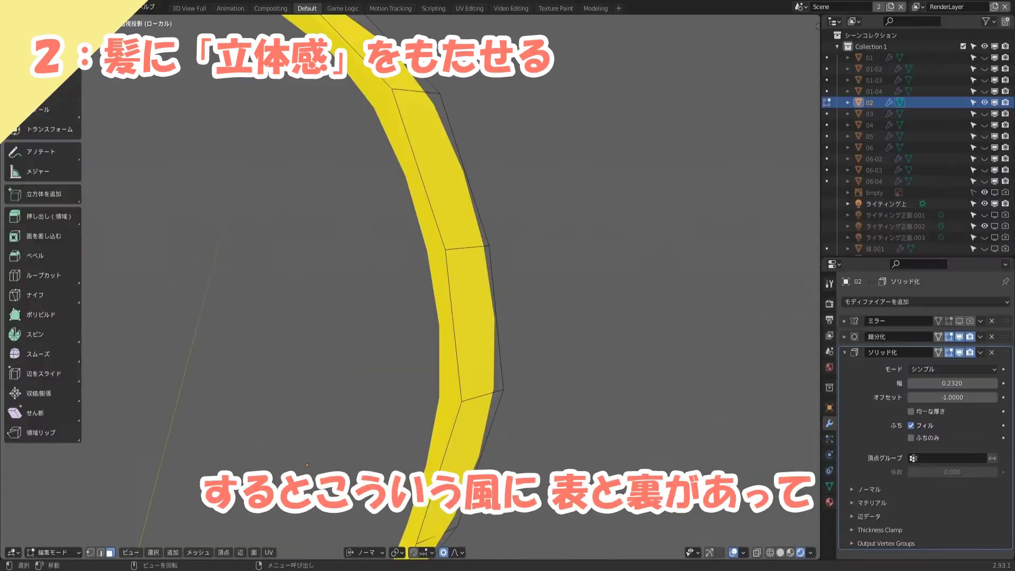
middle_drag(515, 333, 560, 325)
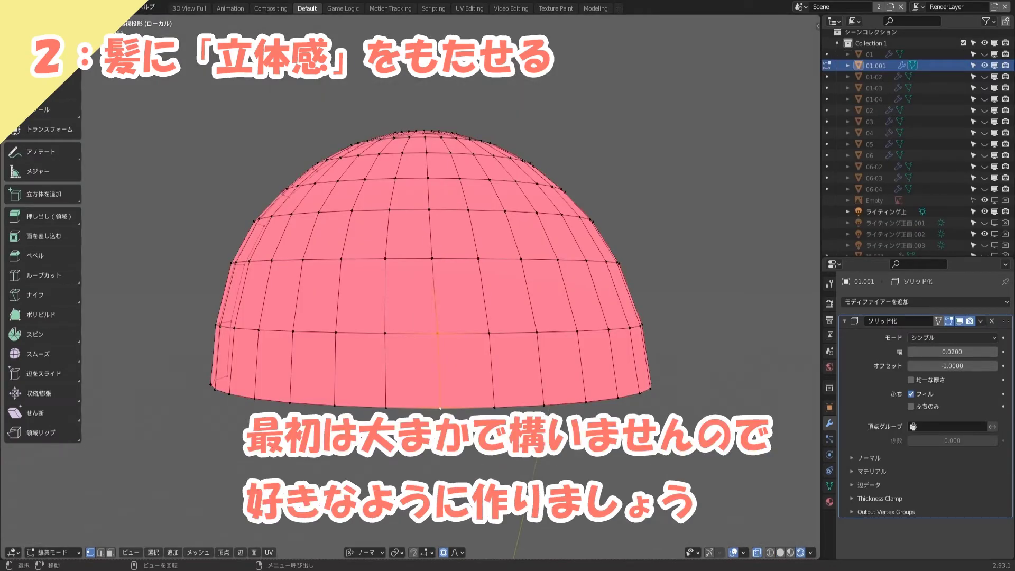
Step: Rip the dome's vertex columns into separate strands and apply the Solidify modifier
key(v)
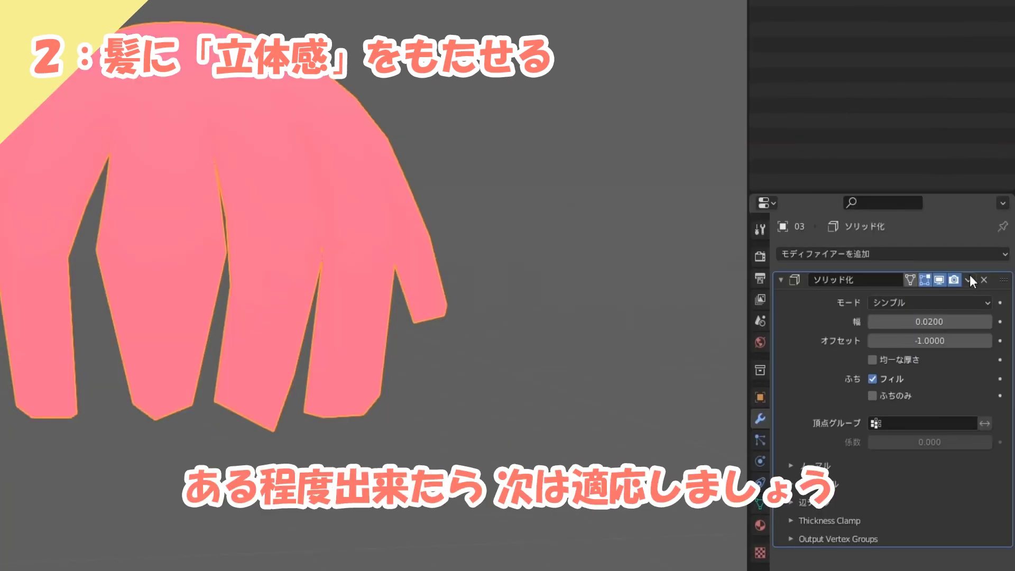
click(969, 277)
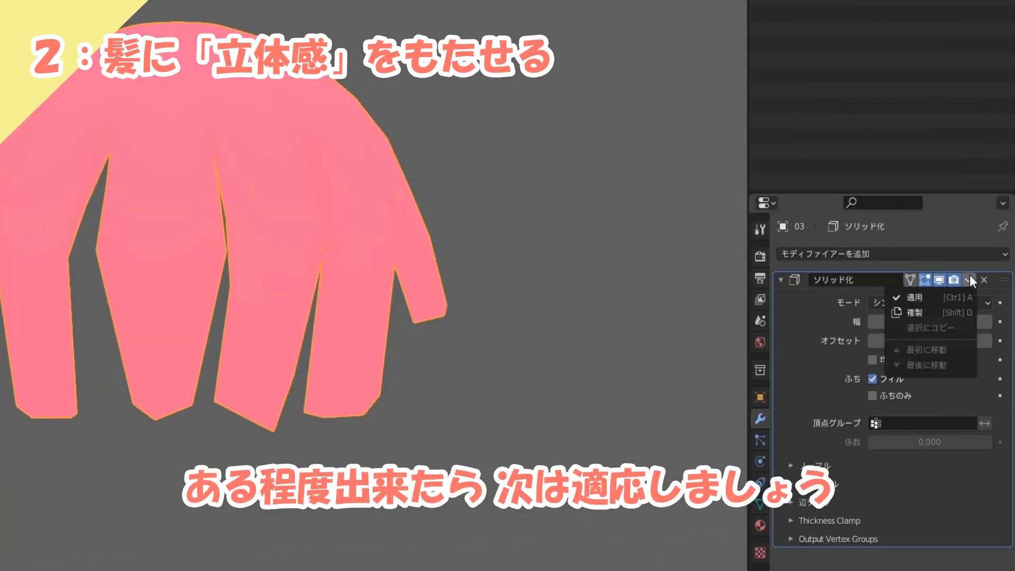
click(937, 297)
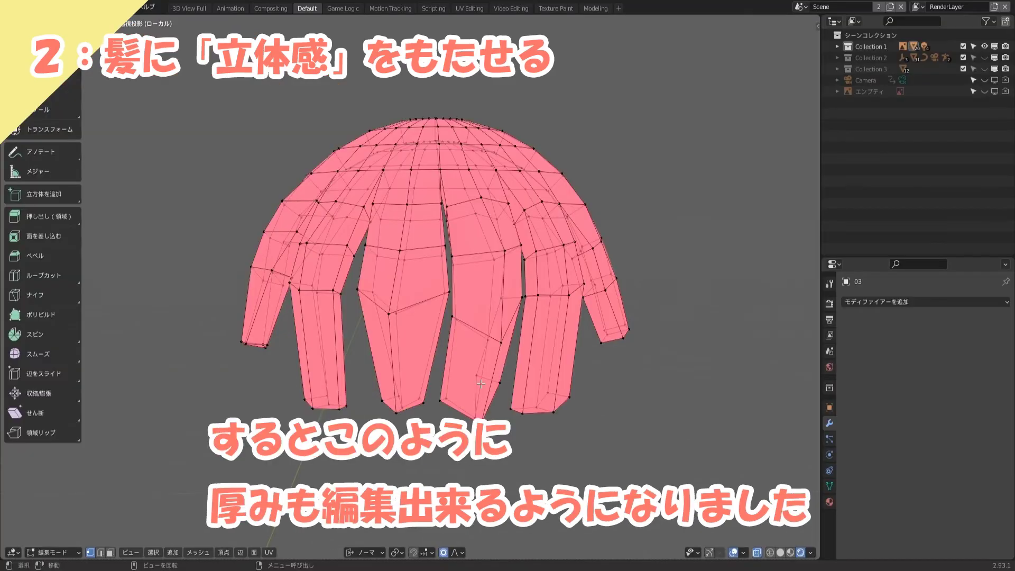
scroll(497, 391, up, 2)
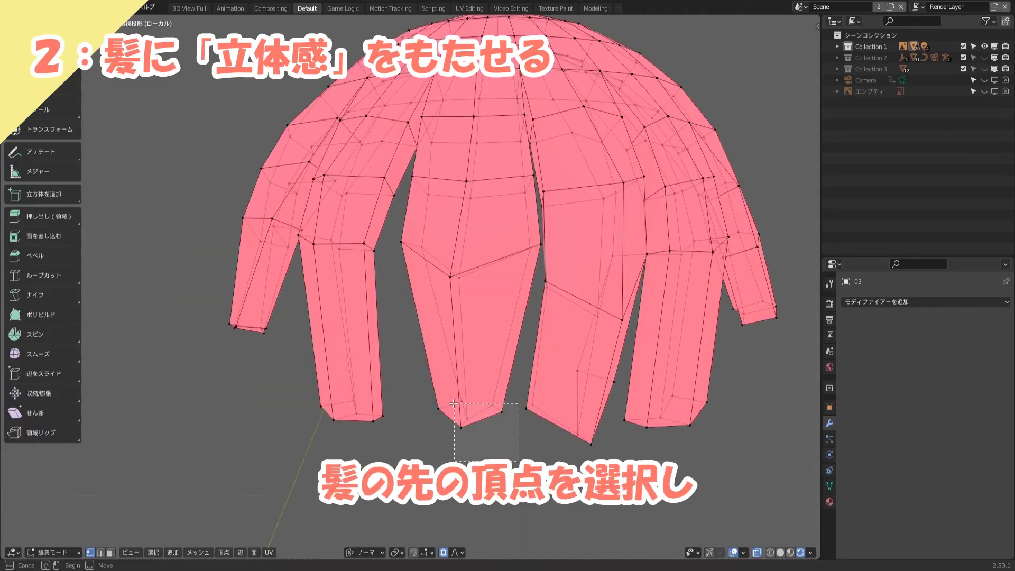
Step: Scale the centre strand's tip vertices to 0 so they form one sharp point
drag(514, 447, 421, 381)
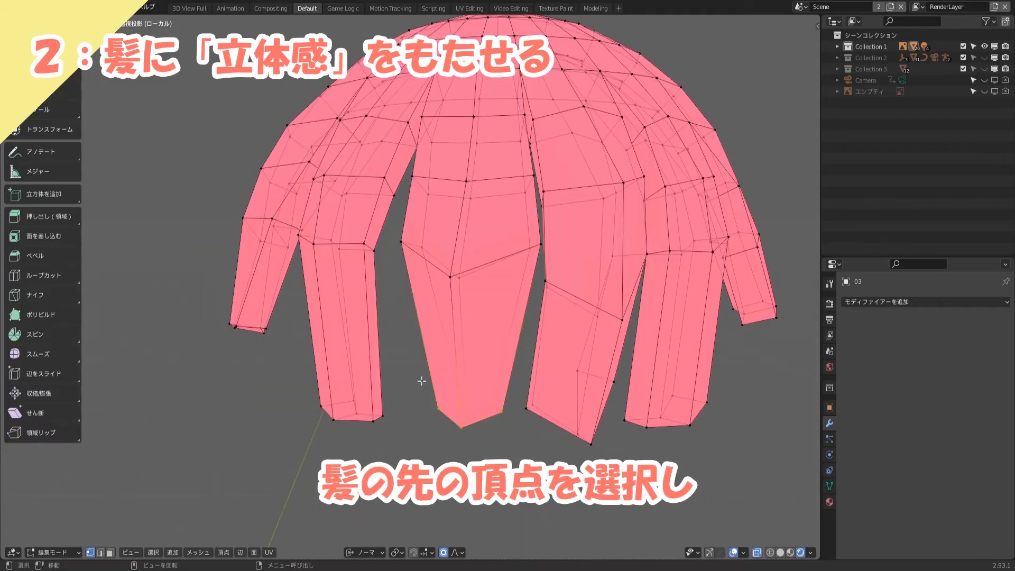
key(s)
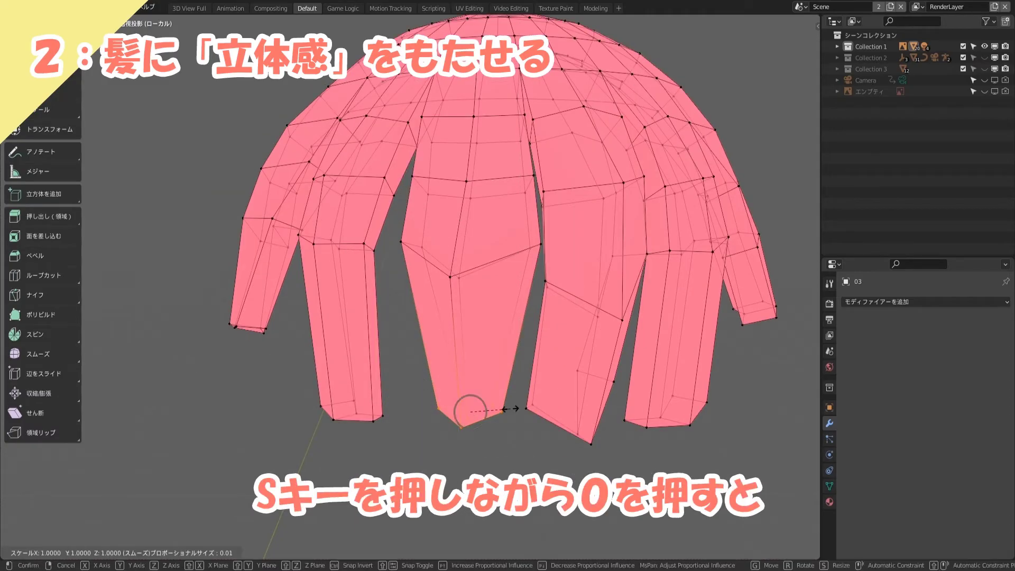
key(0)
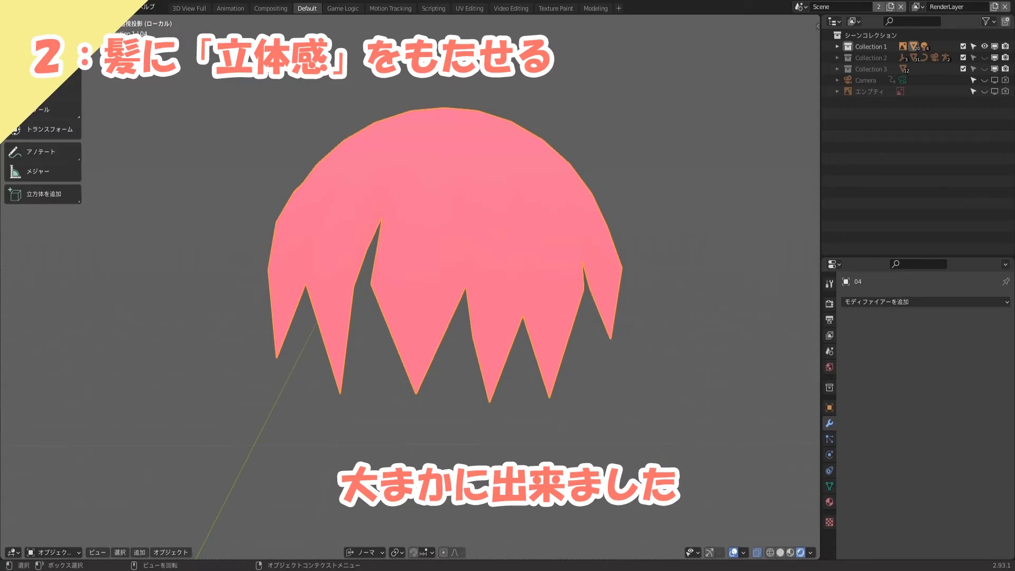
Step: Add a Subdivision Surface modifier to the hair and switch into Edit Mode
click(876, 302)
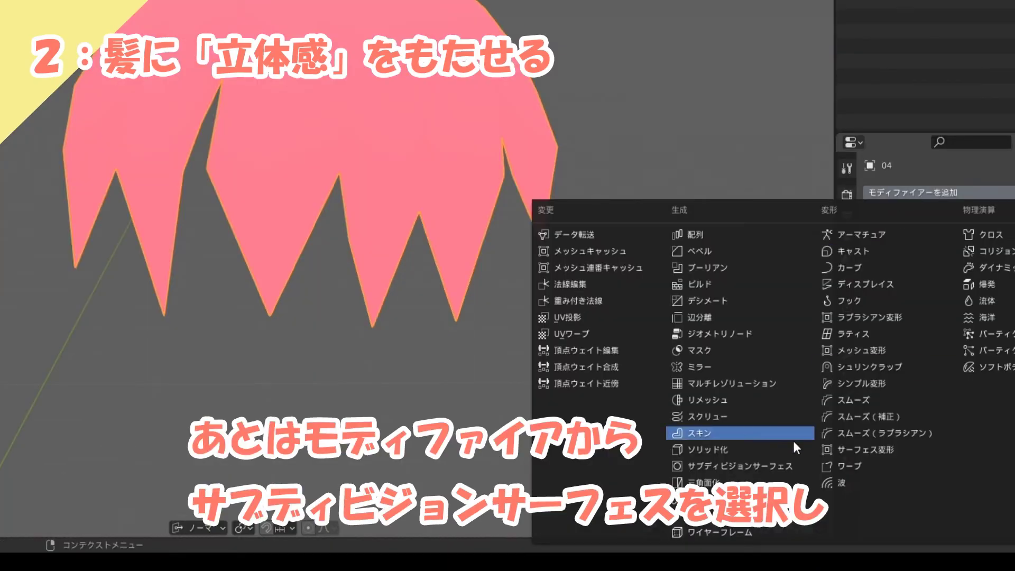
click(784, 465)
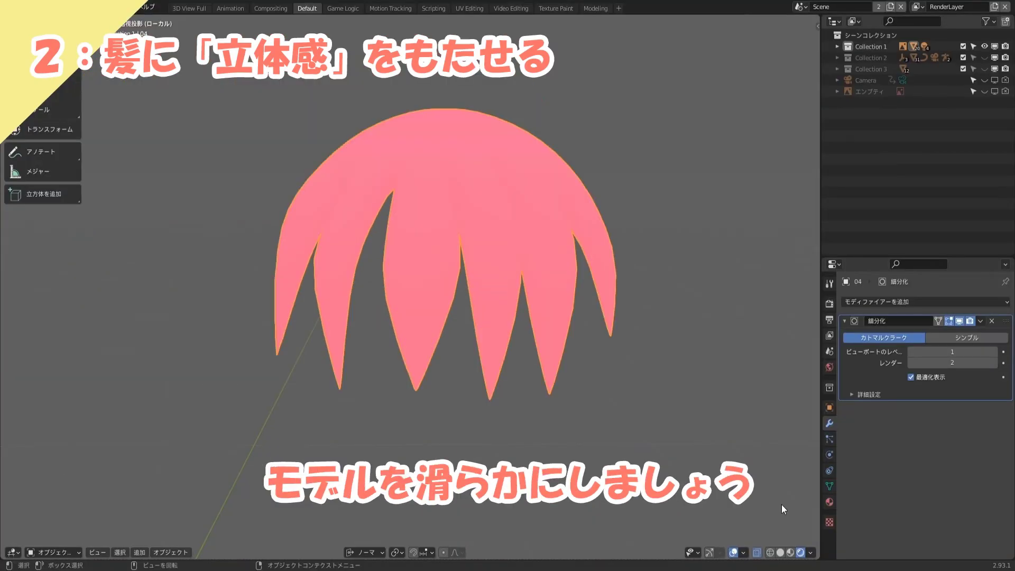
key(Tab)
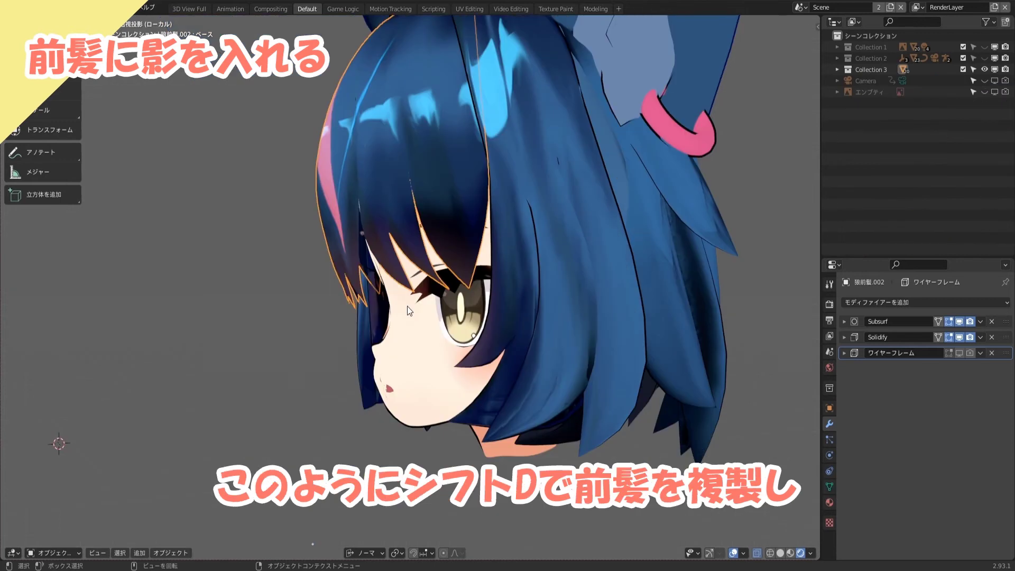
Step: Duplicate the bangs as a shadow copy and remove the copy's extra material slot
key(shift+d)
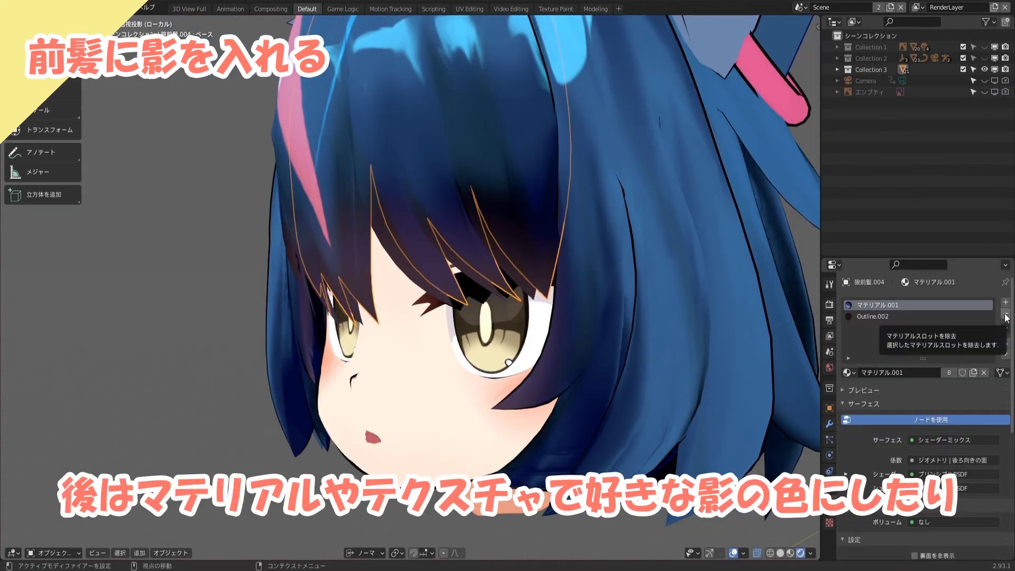
click(1006, 316)
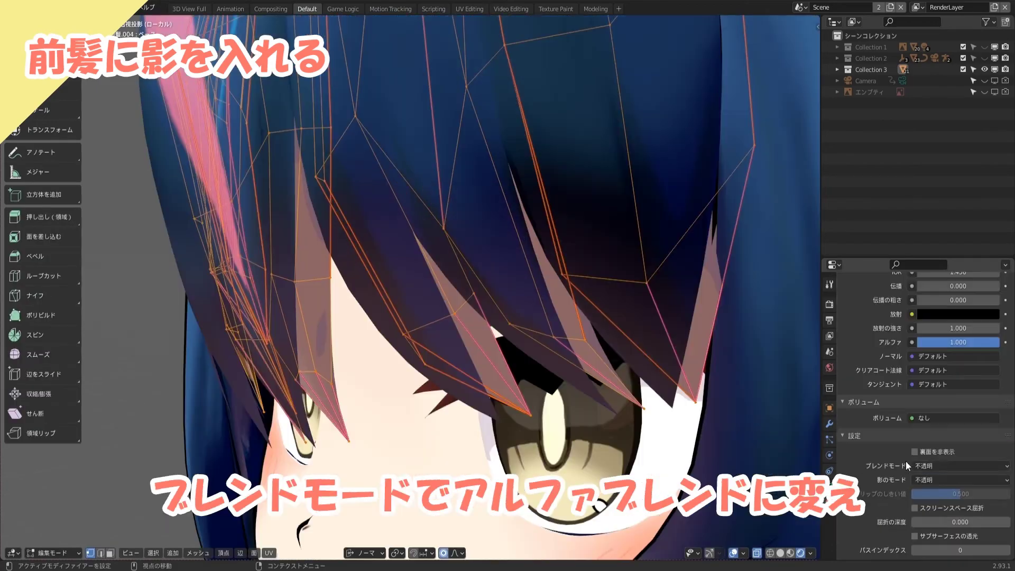
click(924, 466)
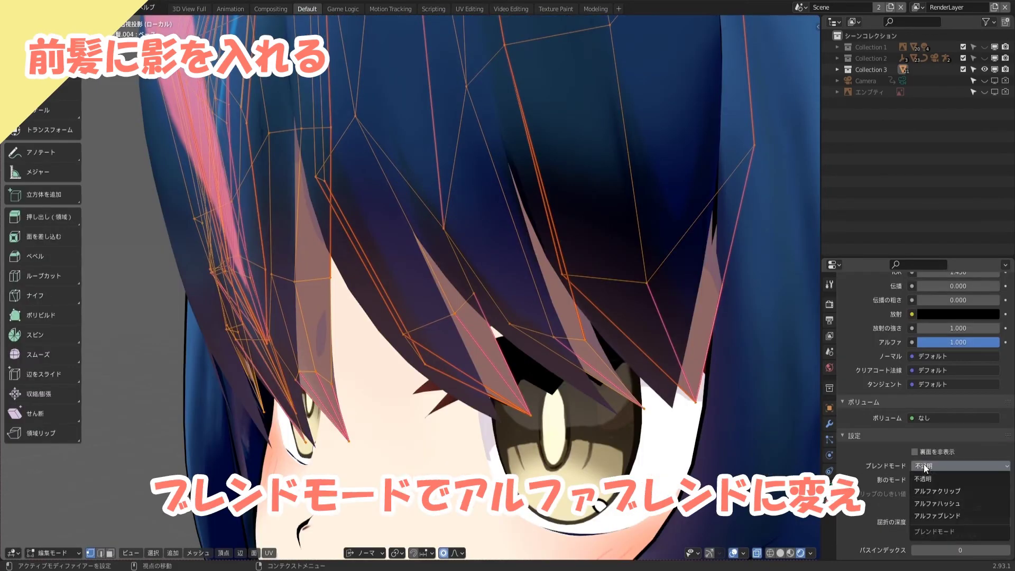
Step: Set the shadow material's Blend Mode to Alpha Blend
click(947, 516)
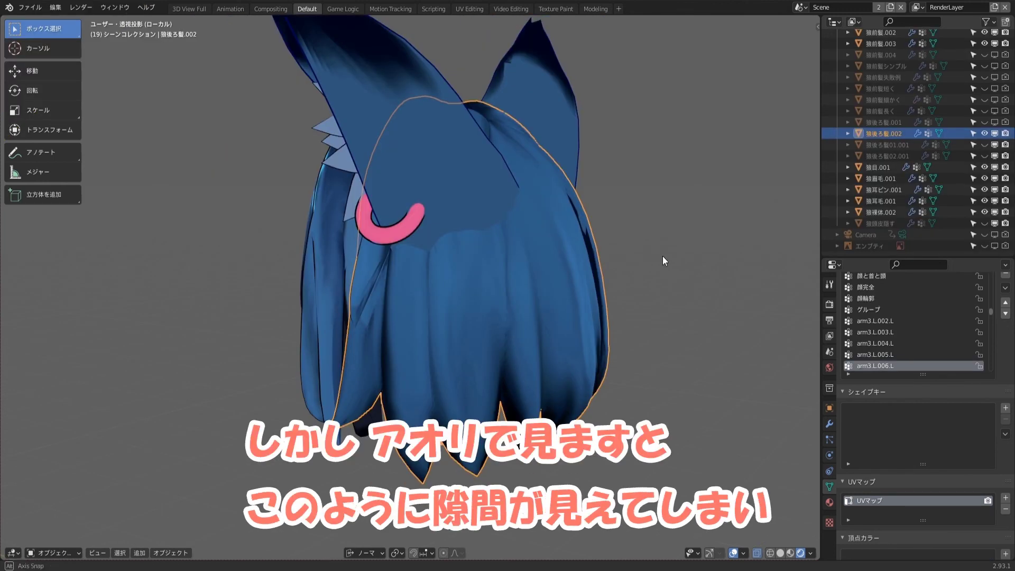
Step: Orbit up to a low angle to expose the gaps beneath the back hair
middle_drag(662, 256, 672, 183)
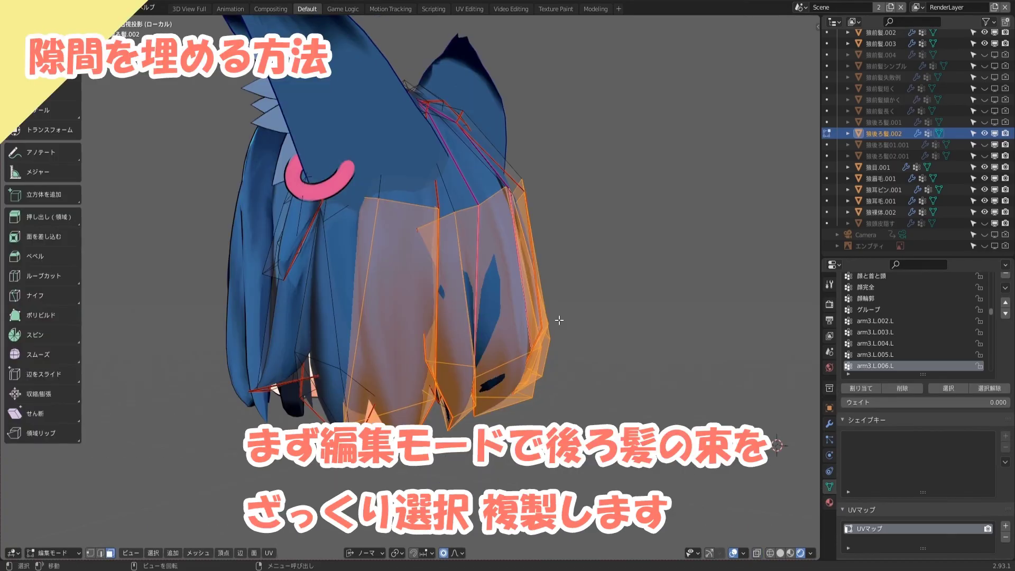
Step: Duplicate the back-hair strands, shrink them inward, and separate them into object 狼後ろ髪.003
key(shift+d)
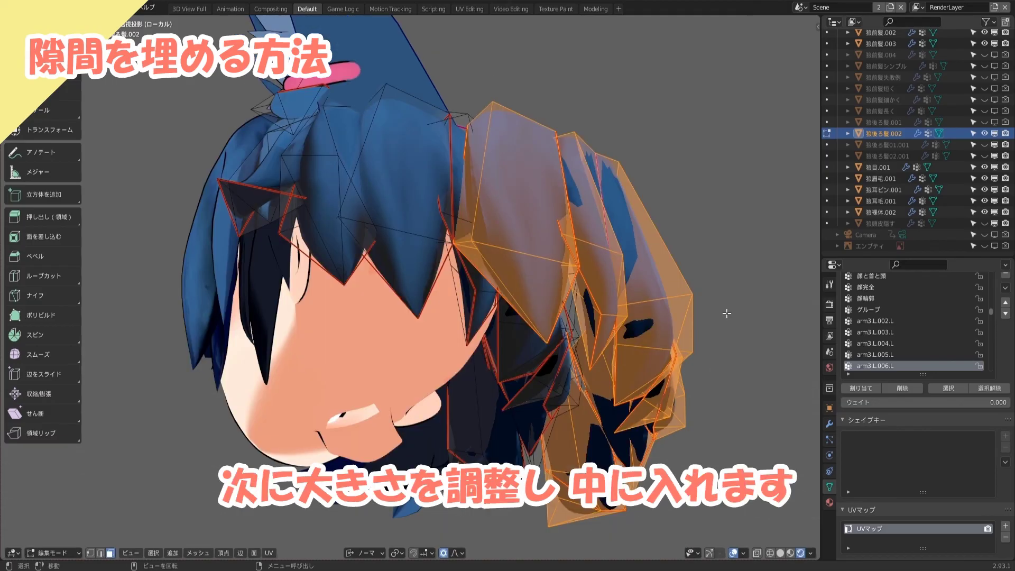
key(s)
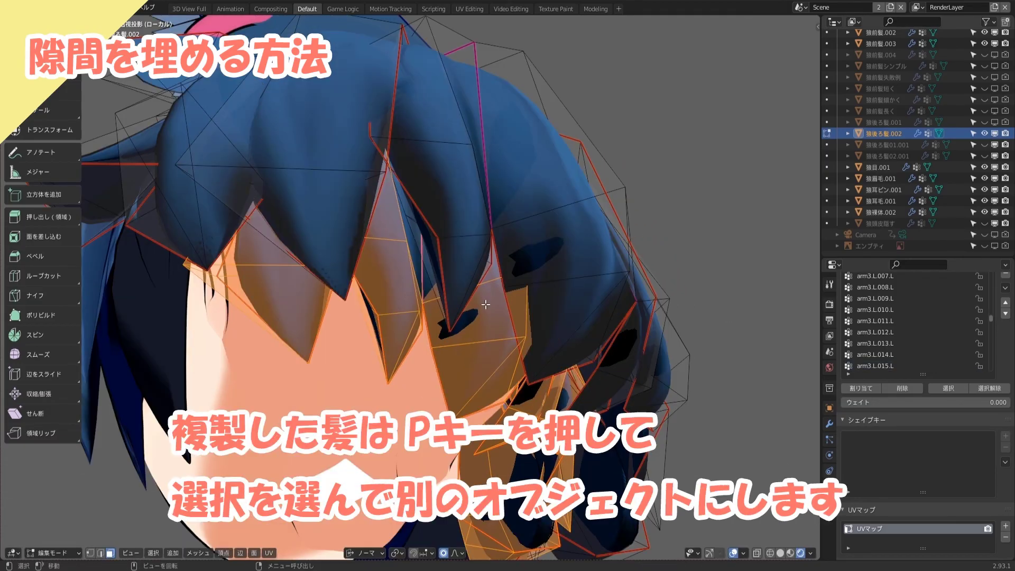
key(p)
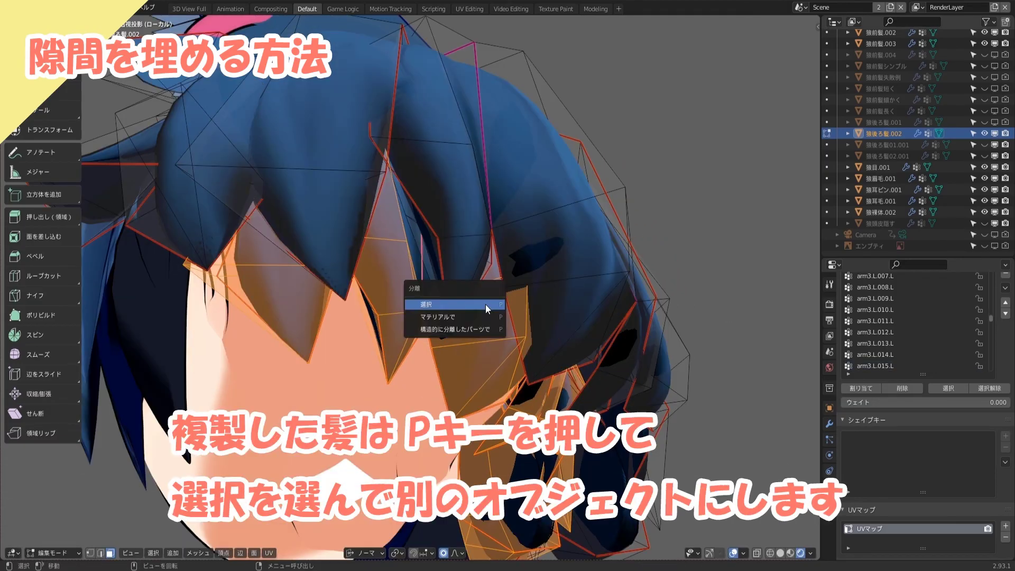
click(486, 307)
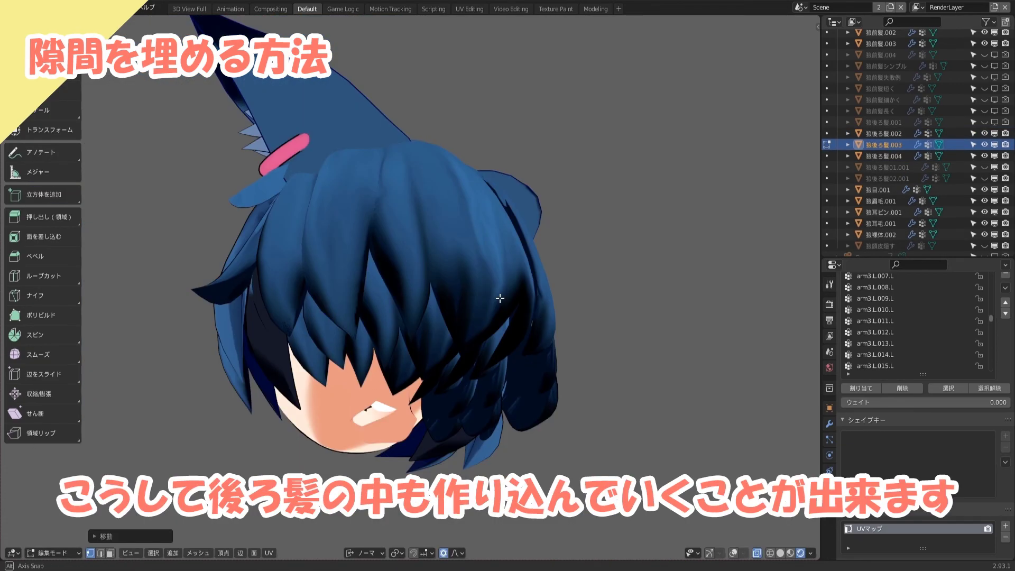
Step: Orbit around the head to confirm the back hair now looks dense without gaps
middle_drag(488, 300, 397, 311)
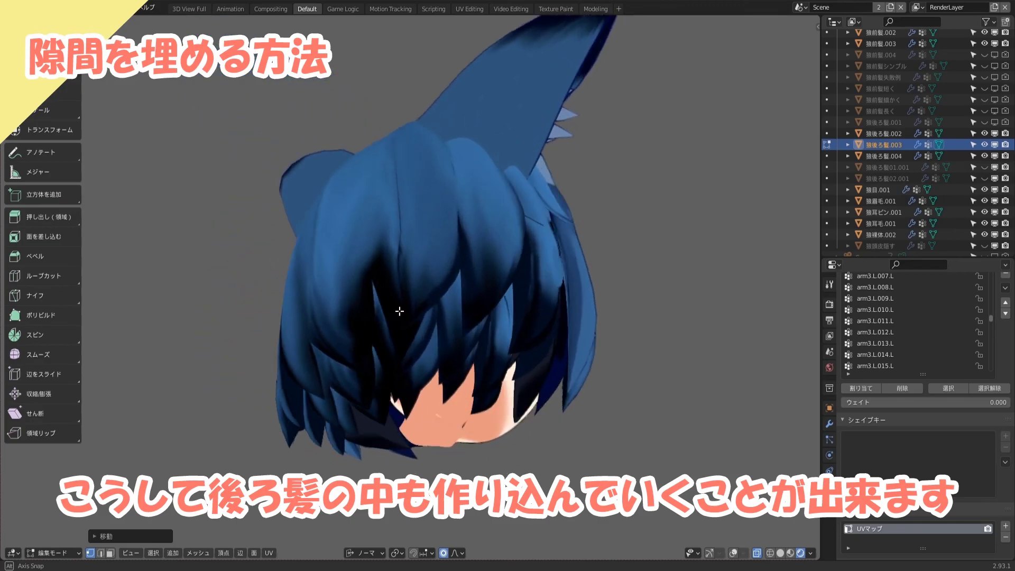